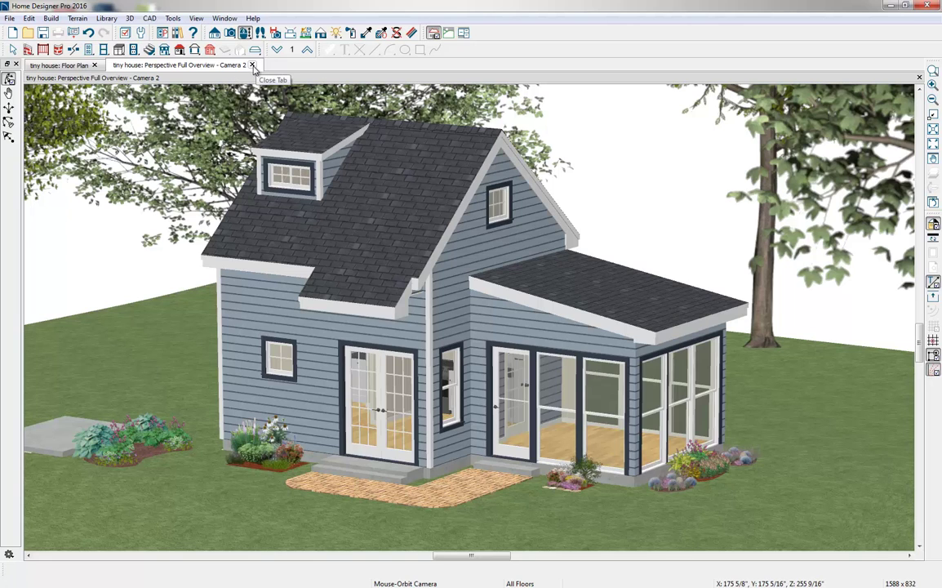
Close the exterior overview and create a full camera view of the main room, looking from the kitchen toward the built-in desk corner.
left_click(253, 66)
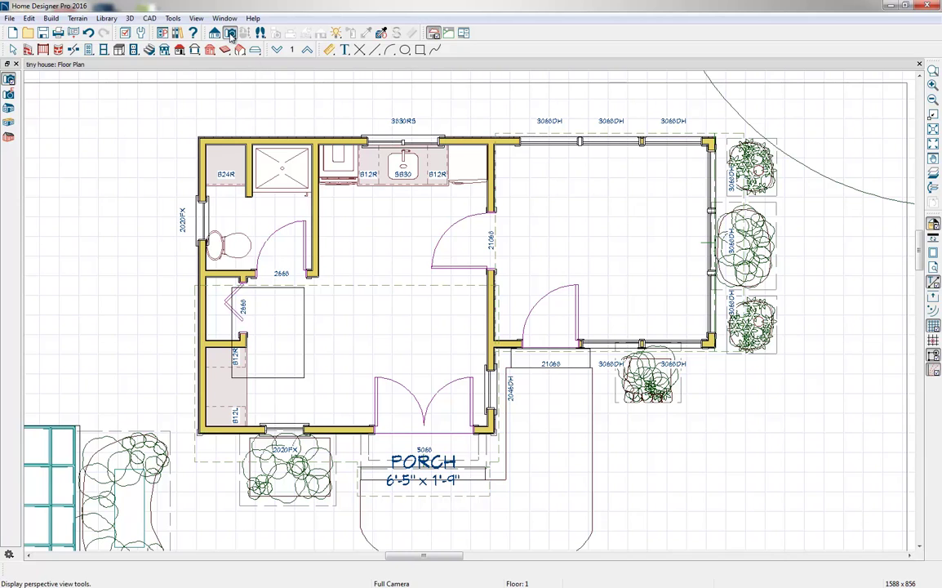
left_click(10, 79)
left_click_drag(454, 213, 409, 264)
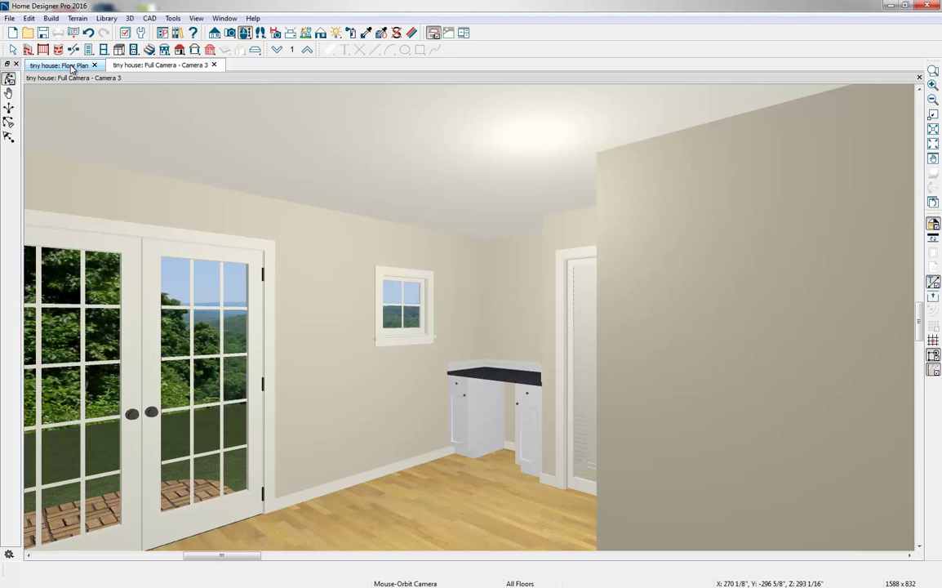
Arrange the floor plan and the interior camera view side by side.
left_click_drag(72, 67, 51, 97)
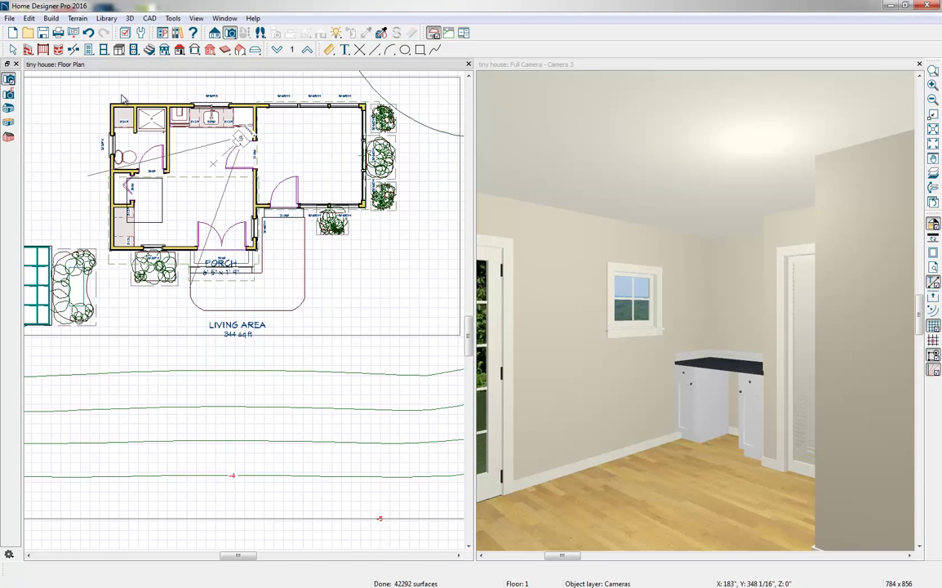
scroll(118, 96, "up", 1)
scroll(122, 98, "up", 3)
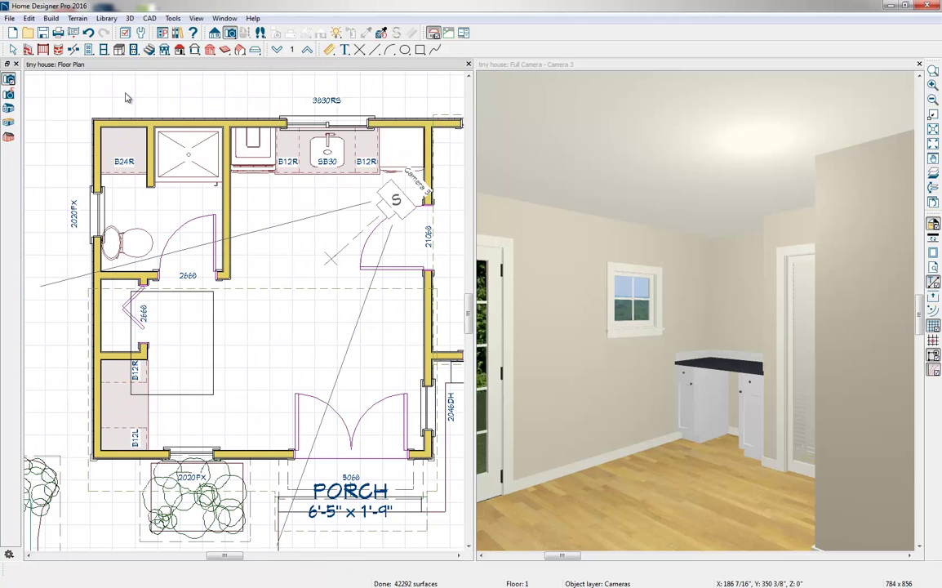
middle_click_drag(351, 275, 315, 279)
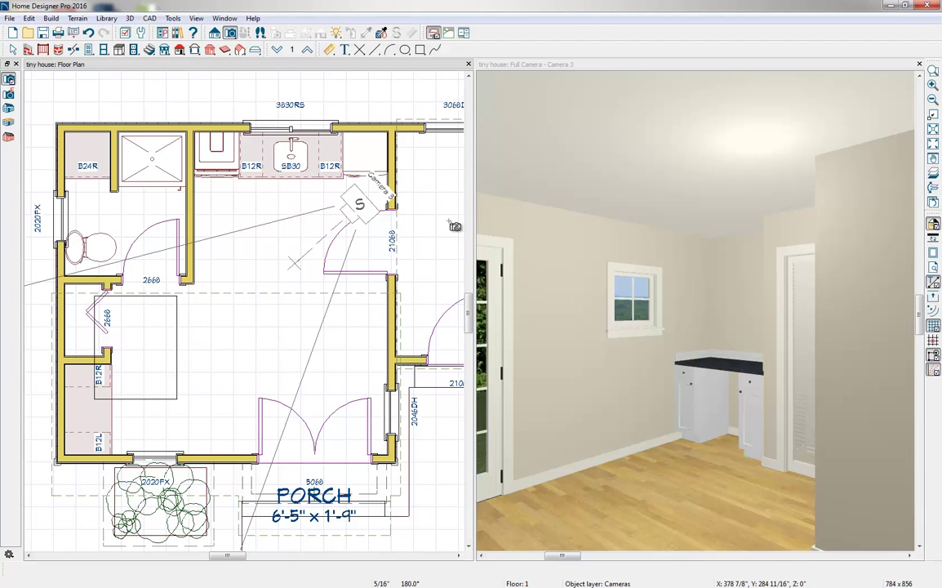
Break the wall between the main room and the sunroom near where the sunroom's front wall meets it.
left_click(393, 324)
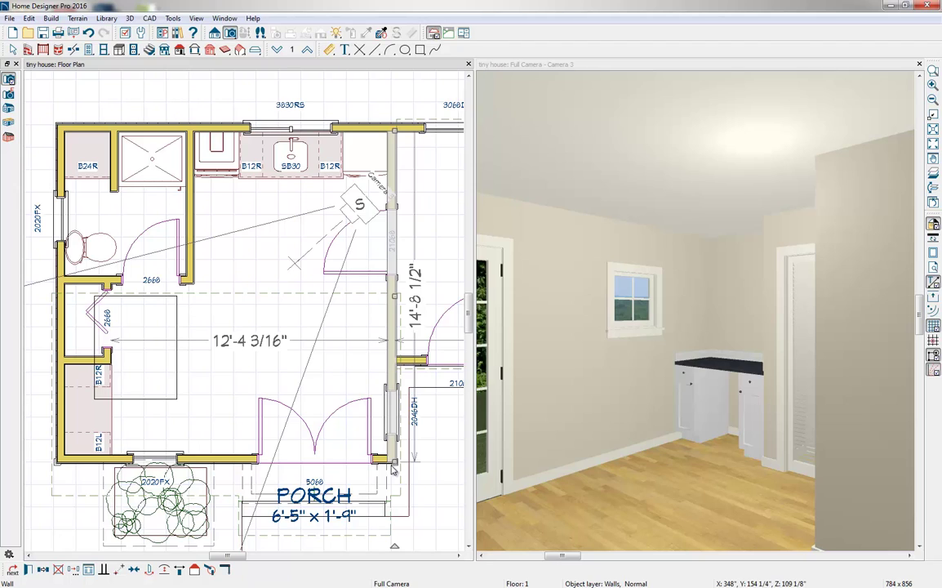
left_click(73, 50)
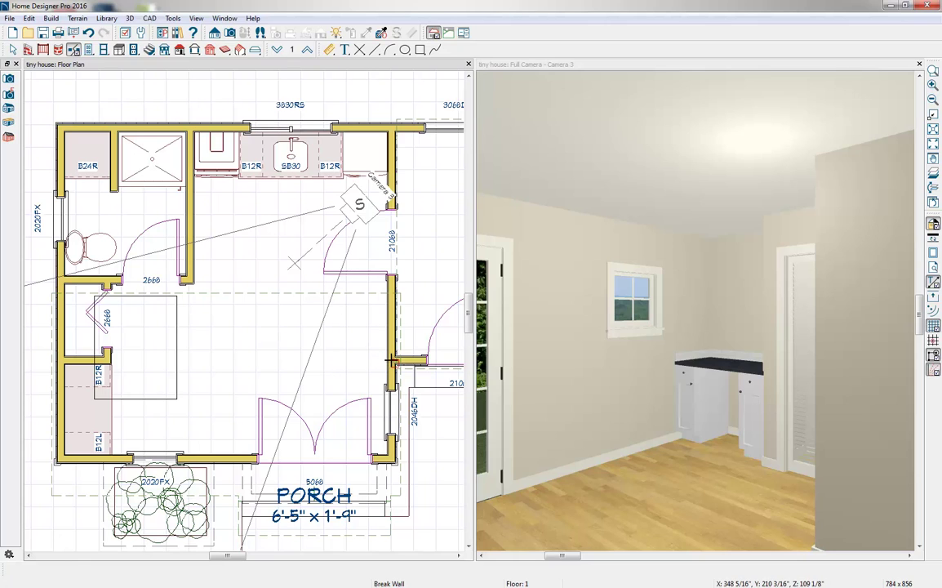
left_click(393, 333)
Make the wall section between the main room and the sunroom invisible.
left_click(392, 333)
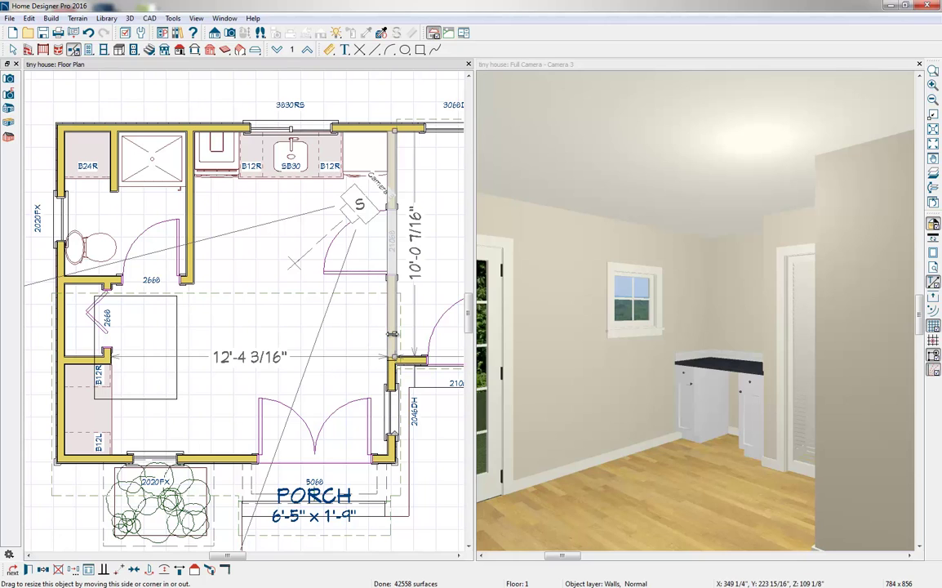
left_click(27, 571)
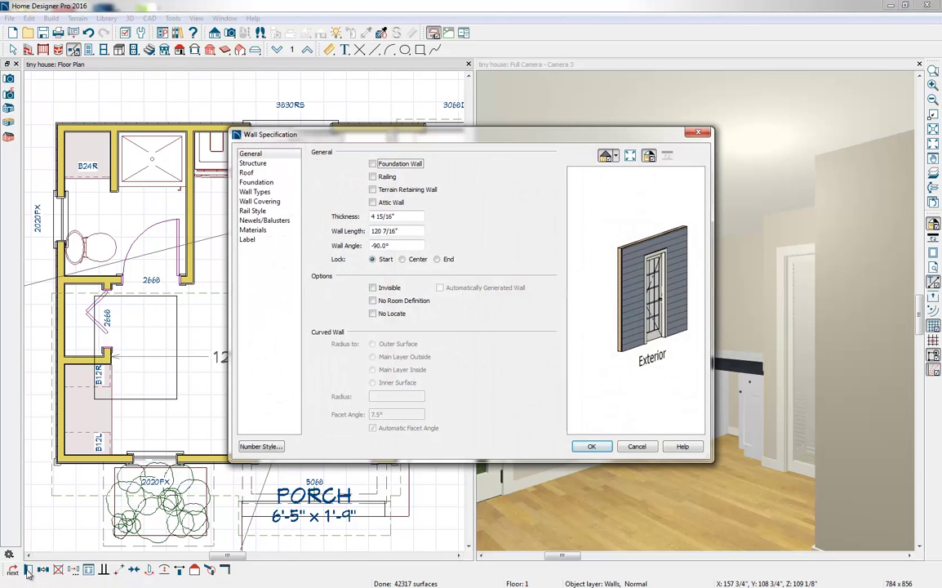
left_click(373, 288)
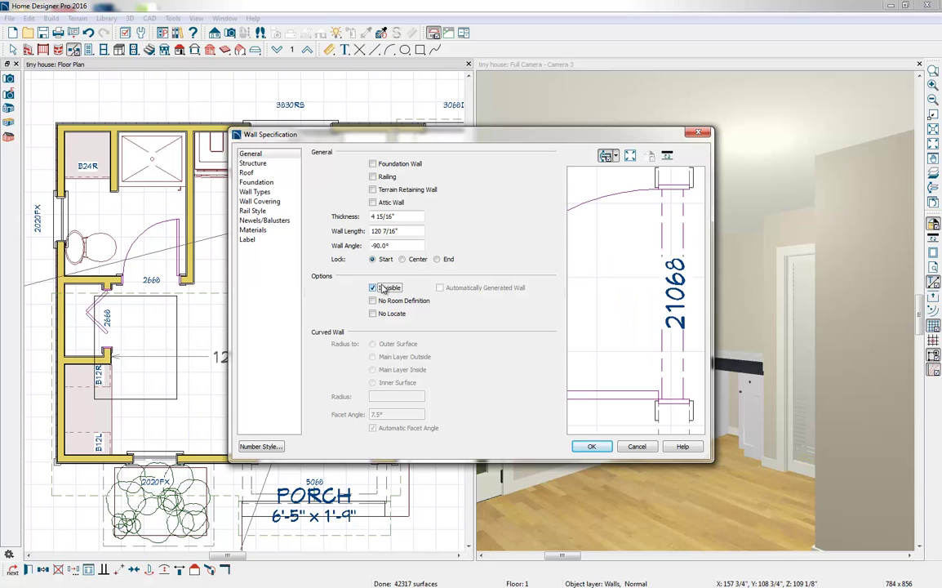
left_click(591, 447)
Move the interior camera back into the sunroom so it looks through the invisible wall into the main room.
left_click(361, 222)
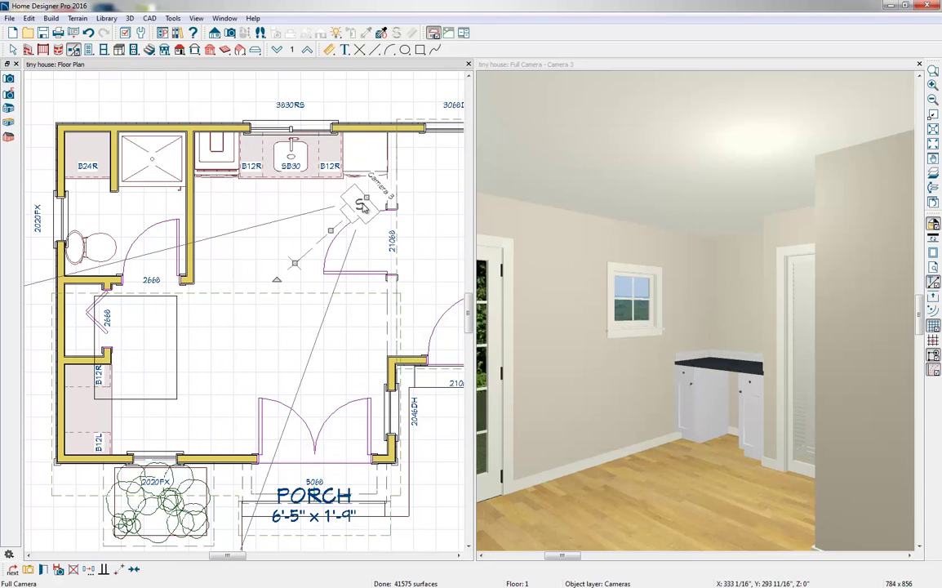
left_click_drag(367, 197, 506, 188)
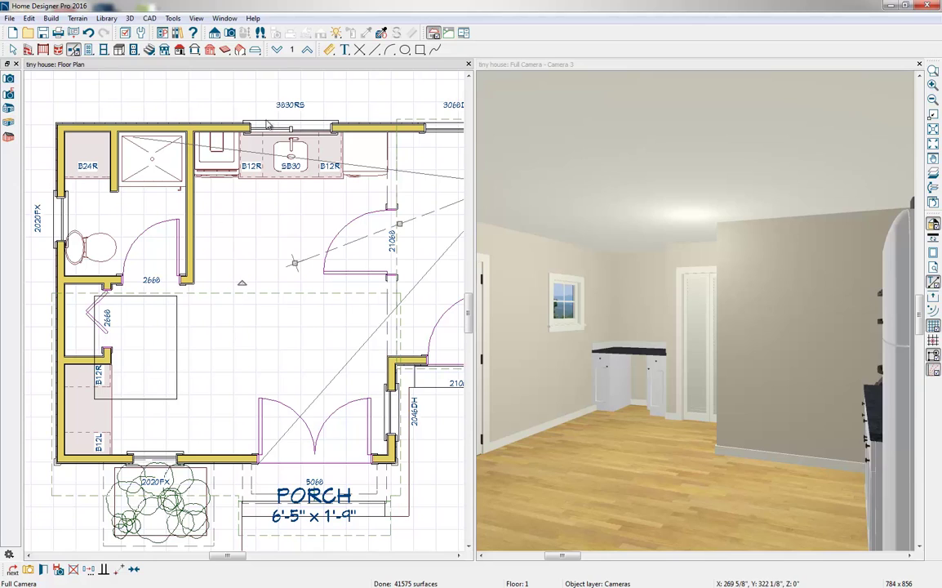
key("Escape")
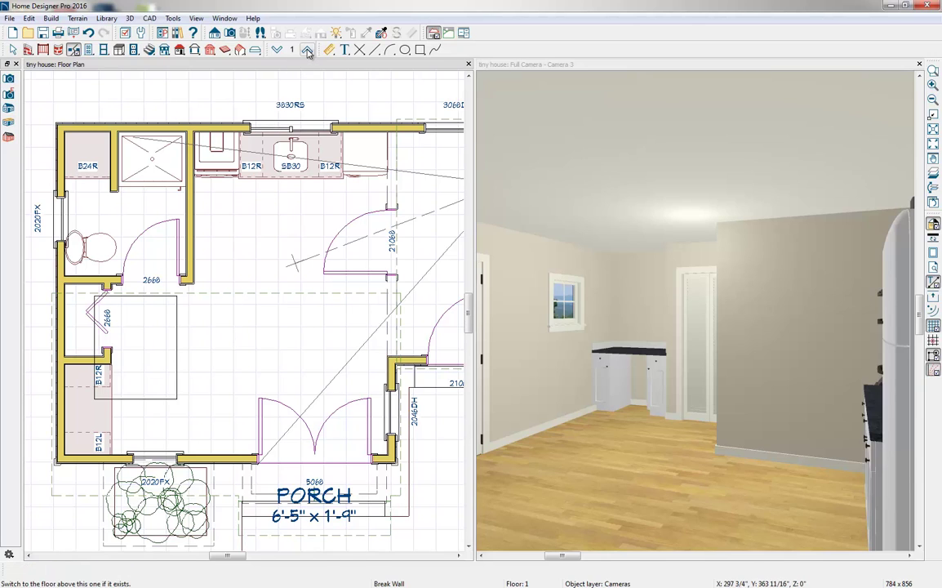
On floor 2, draw an L-shaped straight railing about 11'-6" from the back wall, turning about 7'-3" across to the sunroom-side wall.
left_click(307, 50)
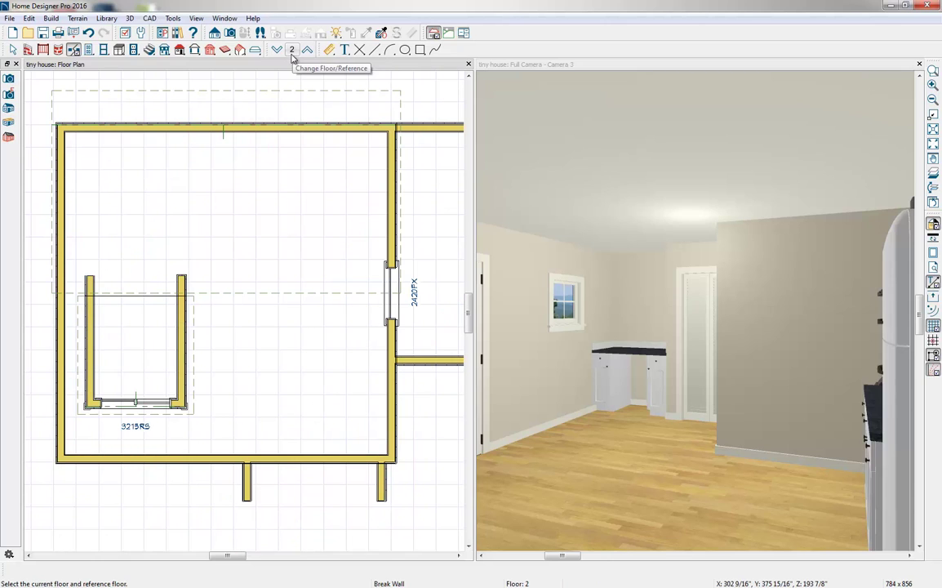
left_click(304, 214)
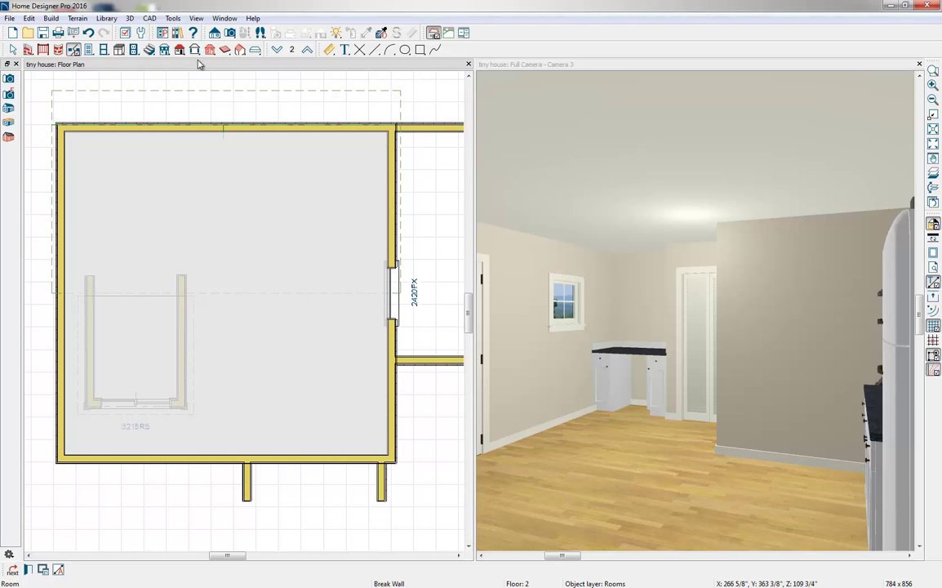
left_click(44, 51)
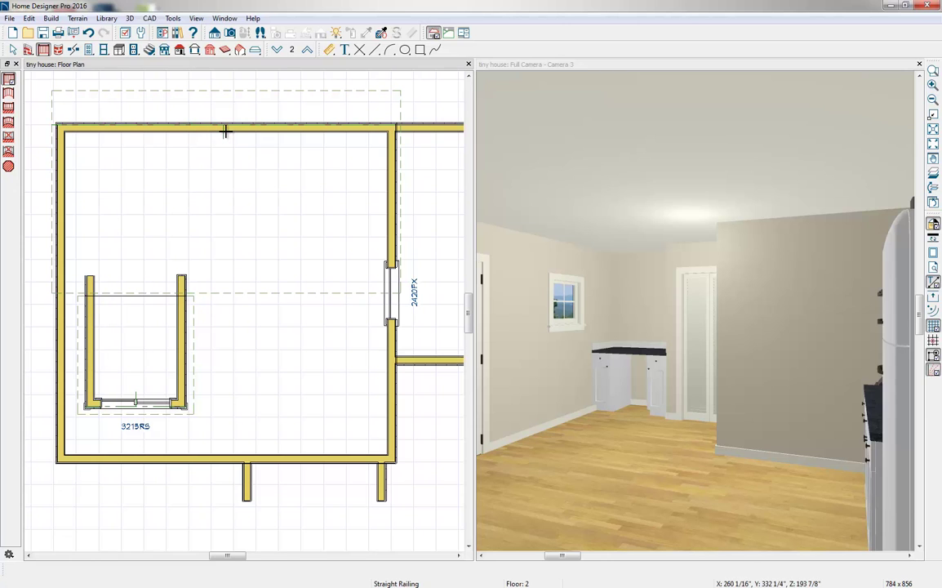
mouse_move(226, 131)
left_mouse_down()
mouse_move(217, 389)
mouse_move(387, 390)
left_mouse_up()
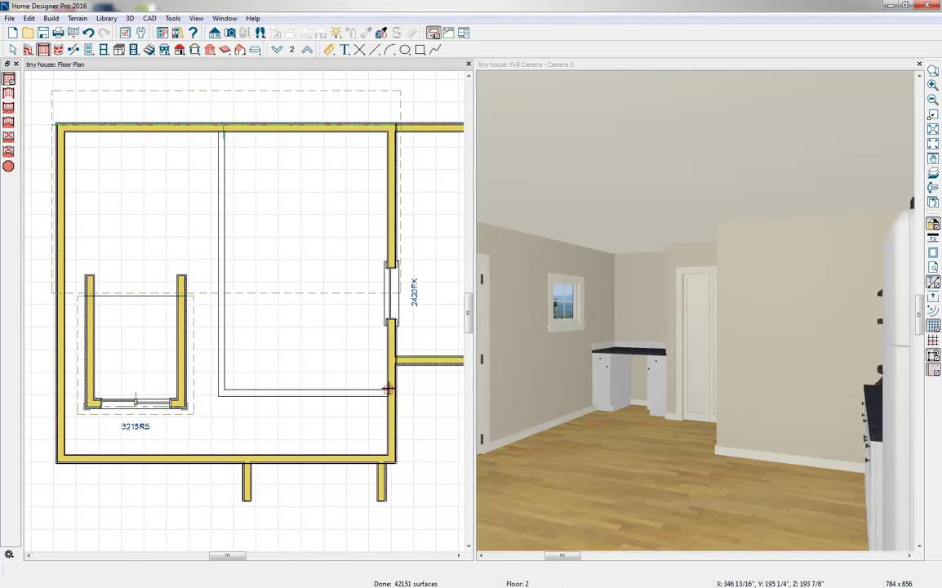
Set the distance between the long loft railing and the opposite exterior wall to 7.5 feet.
left_click(222, 263)
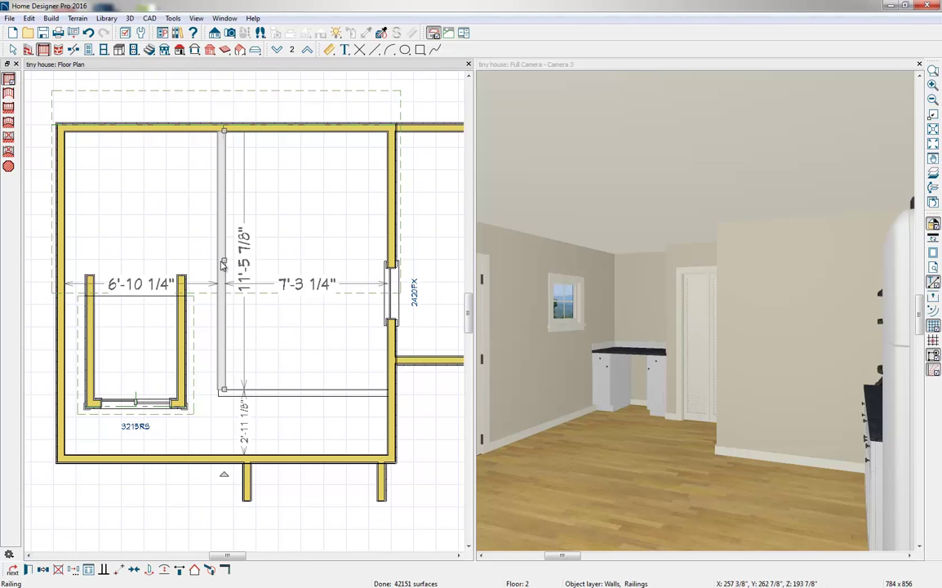
left_click(144, 284)
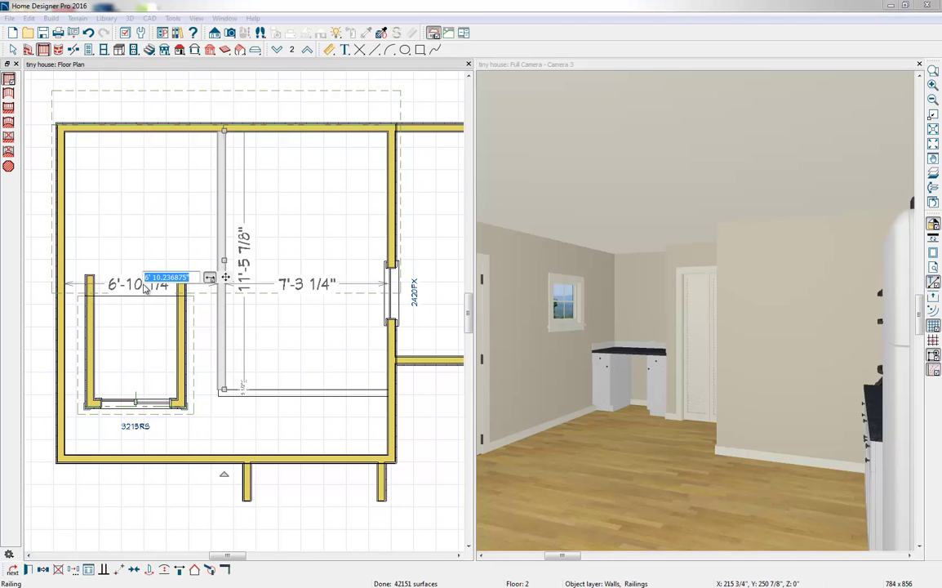
type("7.5")
key("Return")
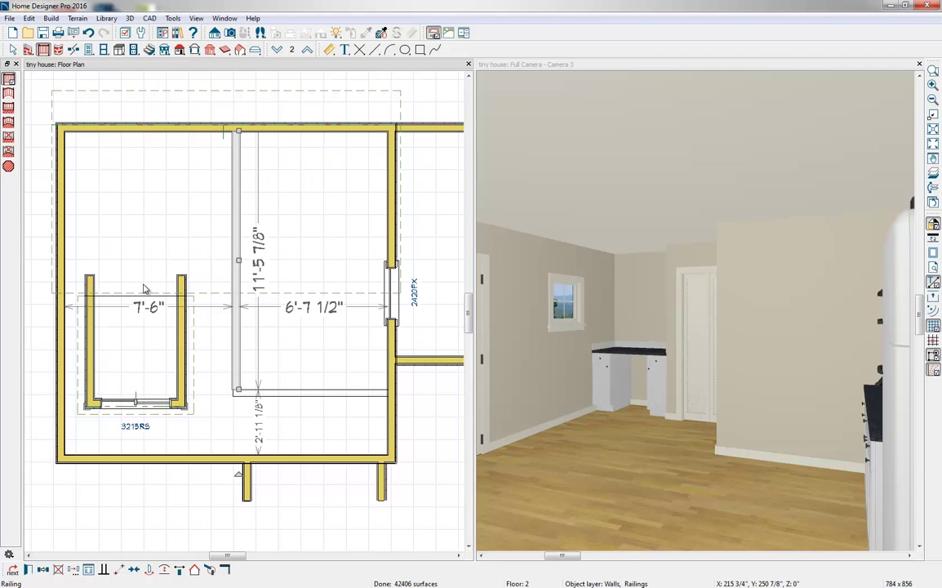
Set the room type of the area enclosed by the loft railing to Open Below.
left_click(321, 227)
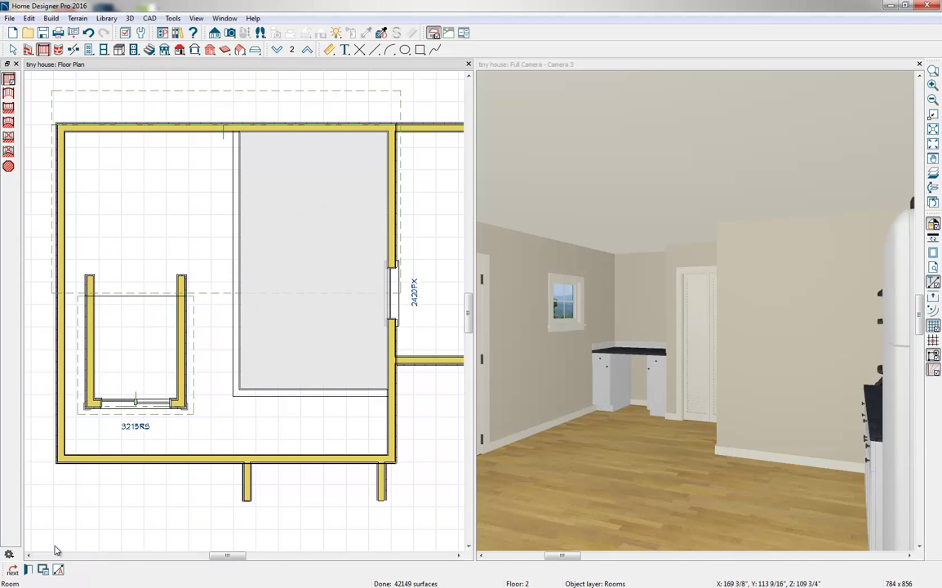
left_click(28, 570)
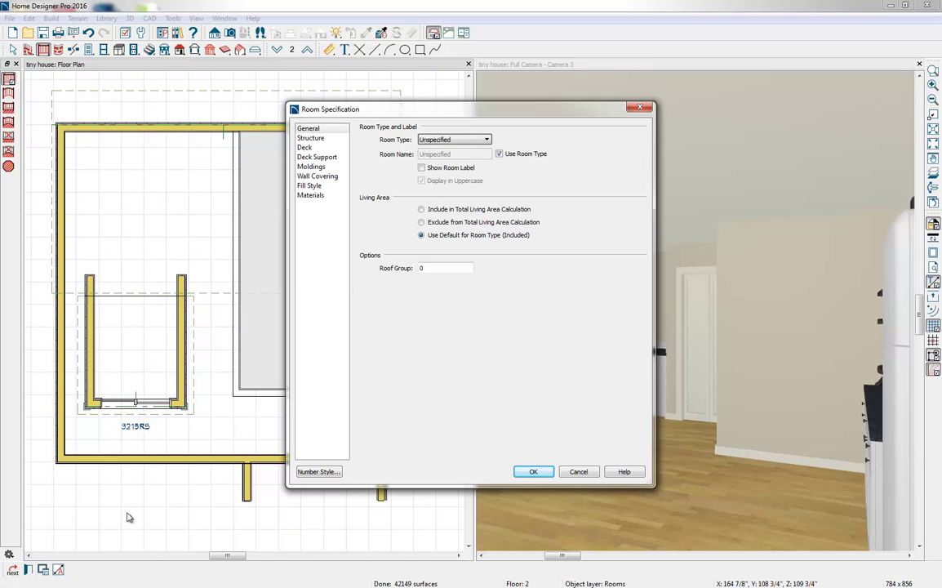
left_click(466, 139)
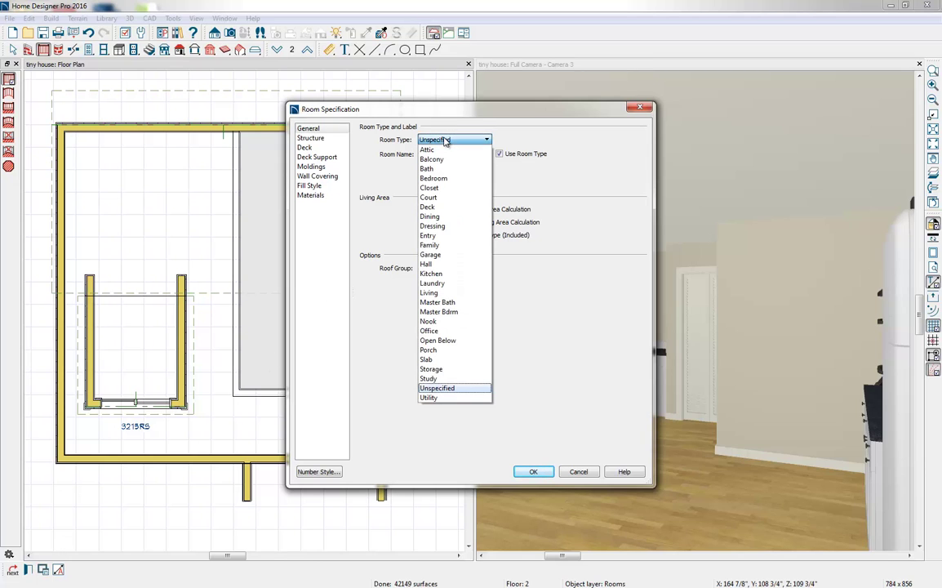
left_click(441, 341)
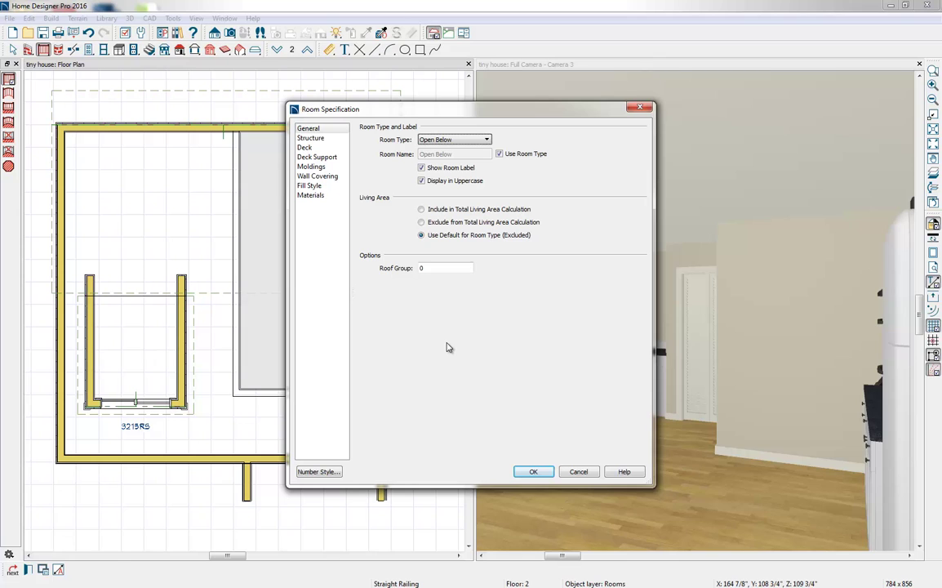
left_click(535, 473)
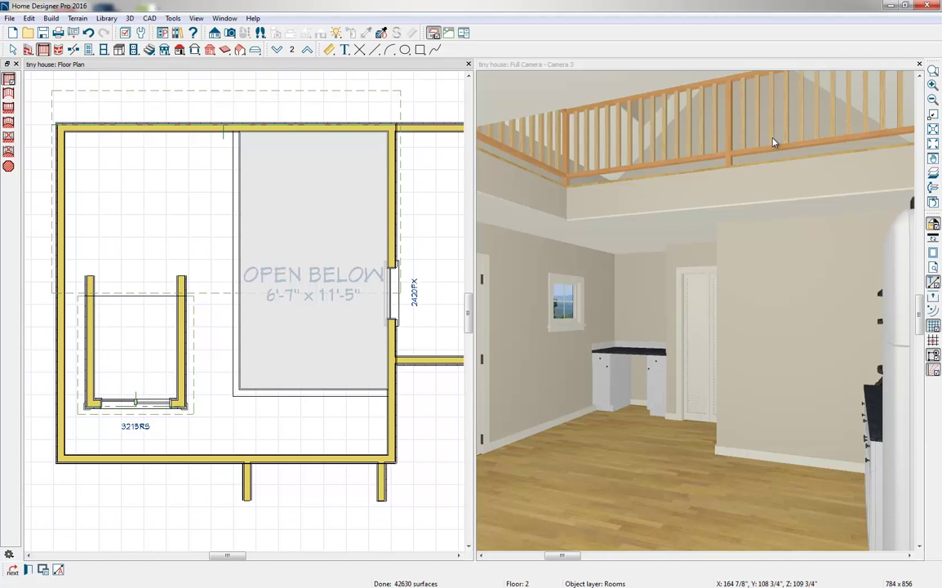
key("Escape")
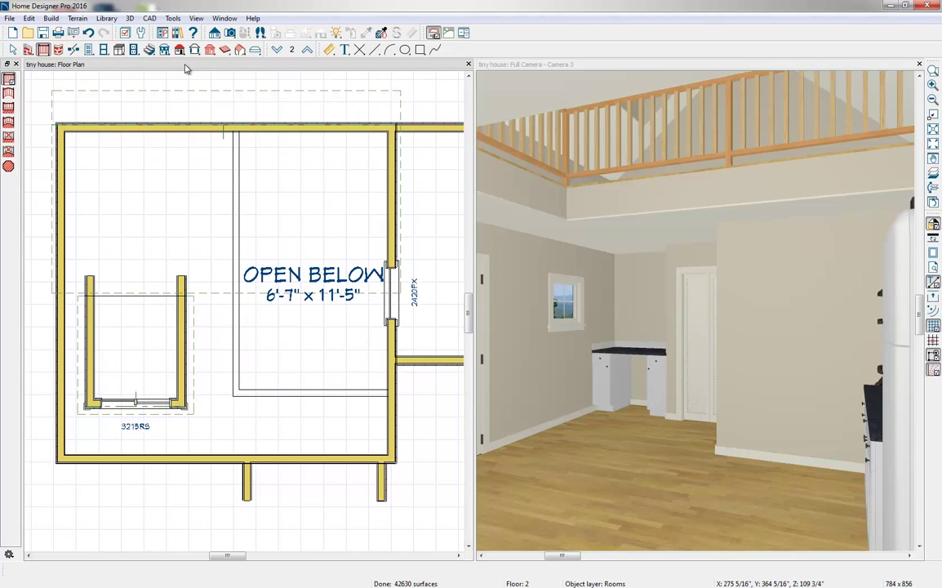
Place a doorway in the middle of the long loft railing and narrow it to about 1'-11".
left_click(89, 50)
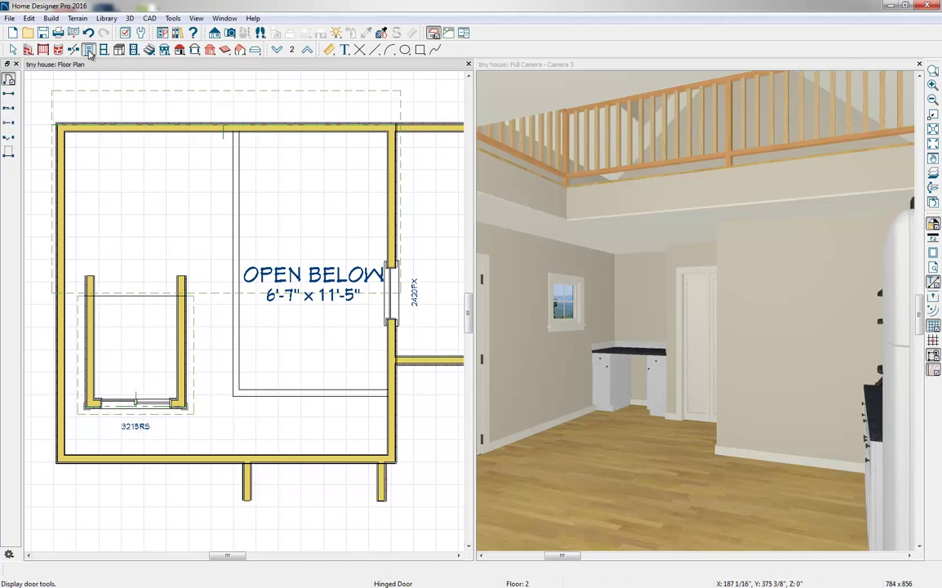
left_click(8, 95)
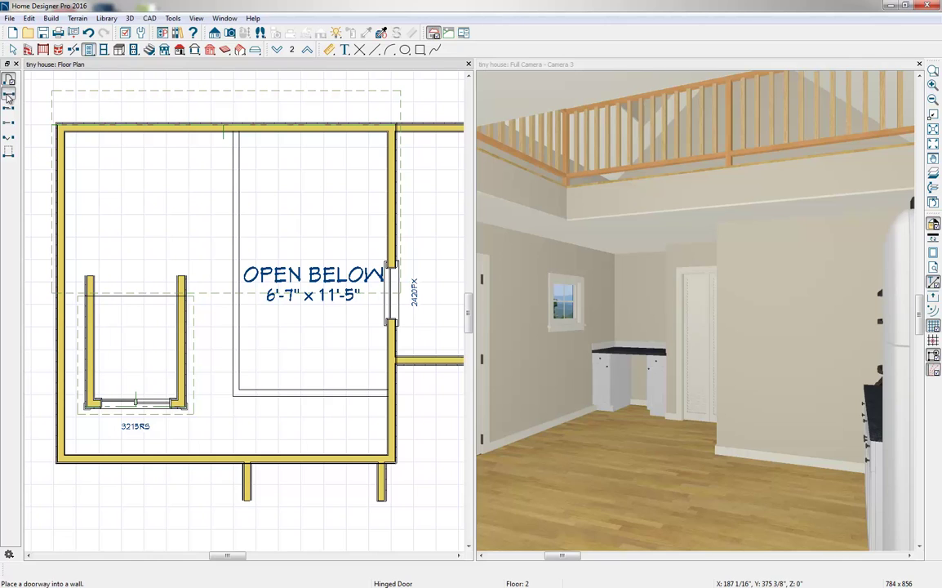
left_click(235, 236)
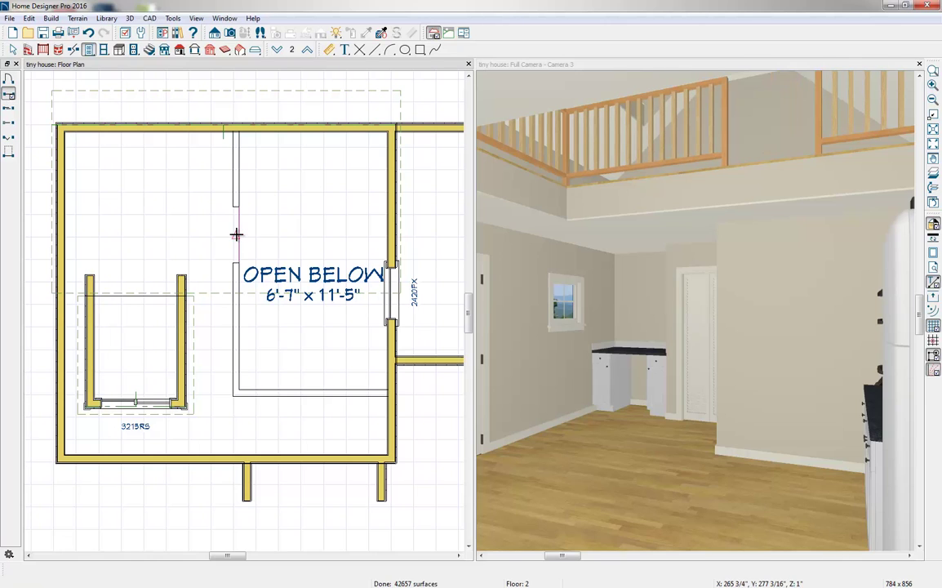
left_click(236, 235)
left_click_drag(236, 207, 236, 220)
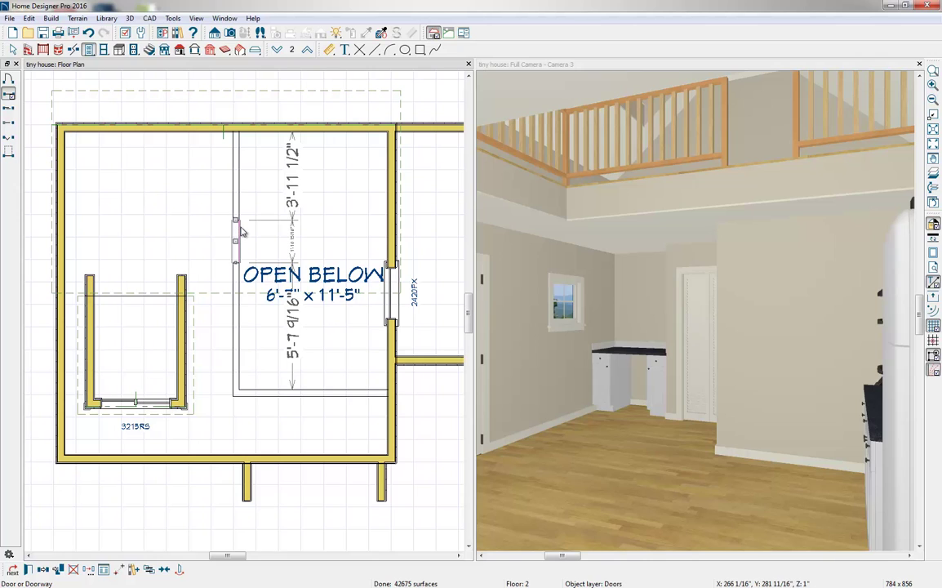
left_click(427, 72)
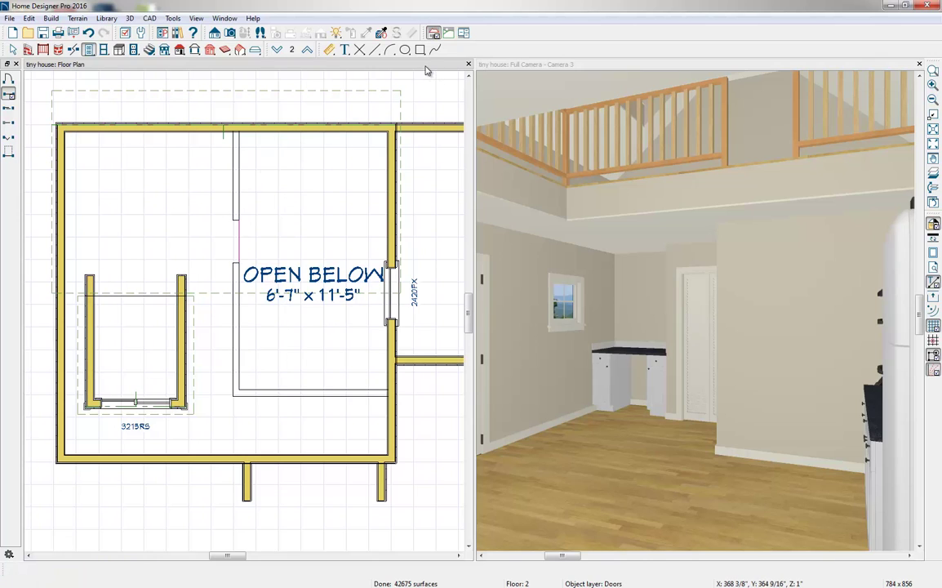
On floor 1, search the library for "Ladder" and place a ladder in the middle of the main room.
left_click(278, 51)
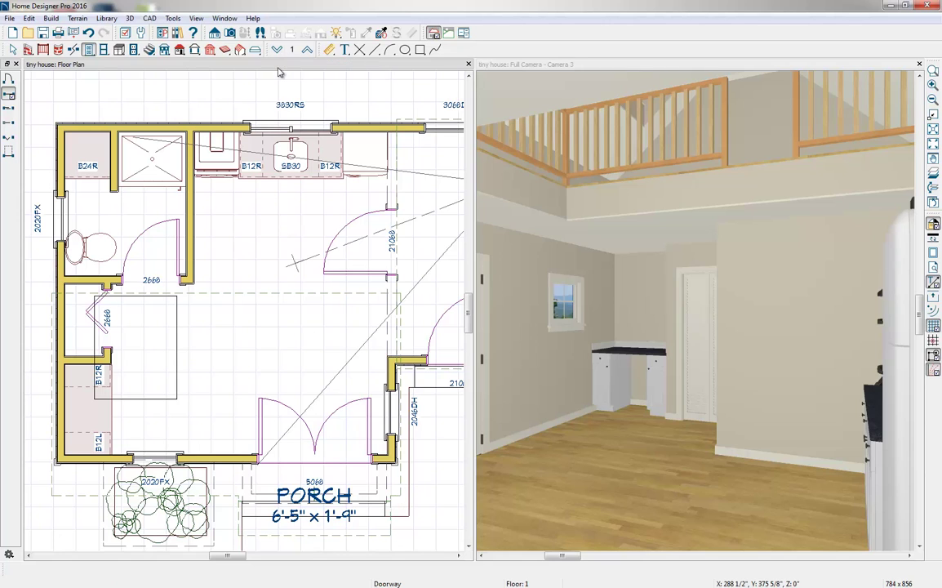
left_click(178, 35)
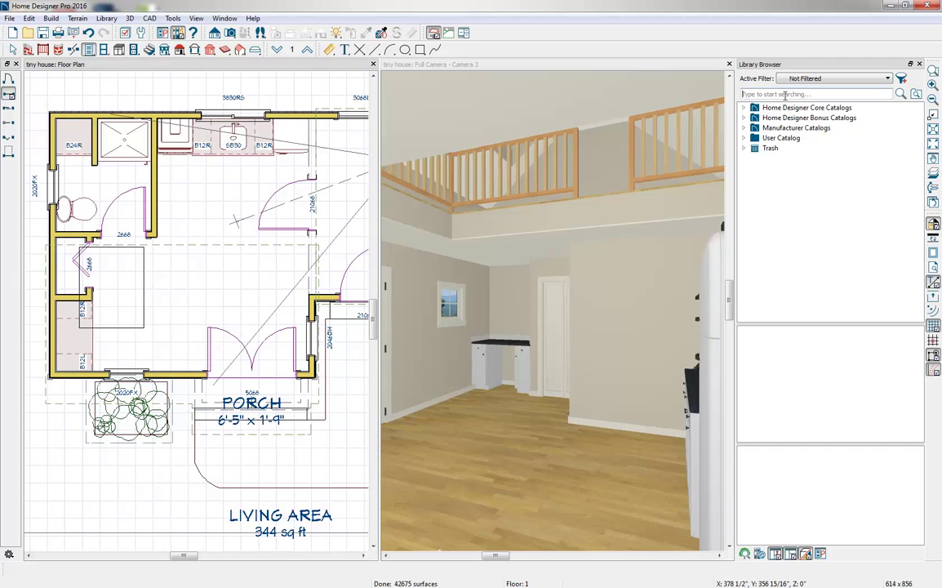
left_click(785, 95)
type("Ladder")
key("Return")
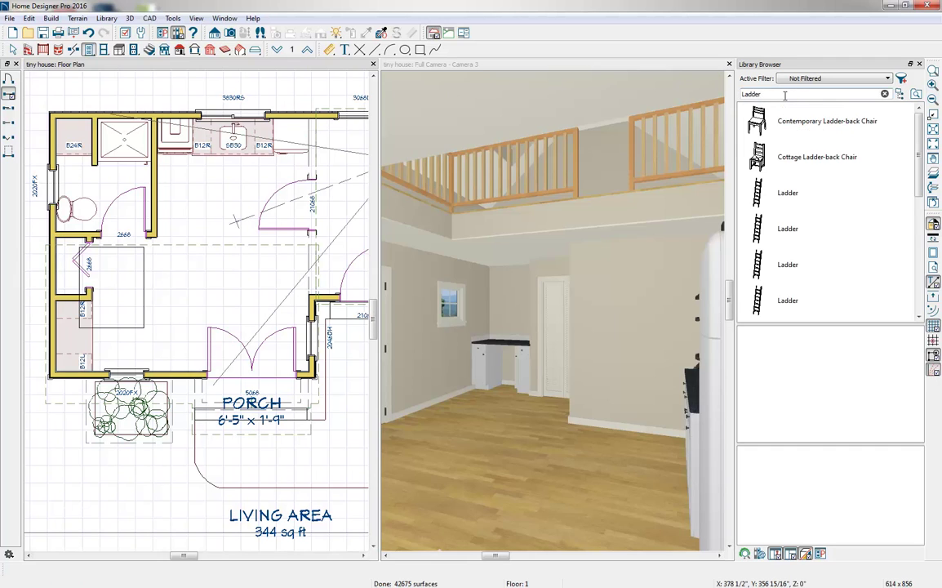
left_click(807, 234)
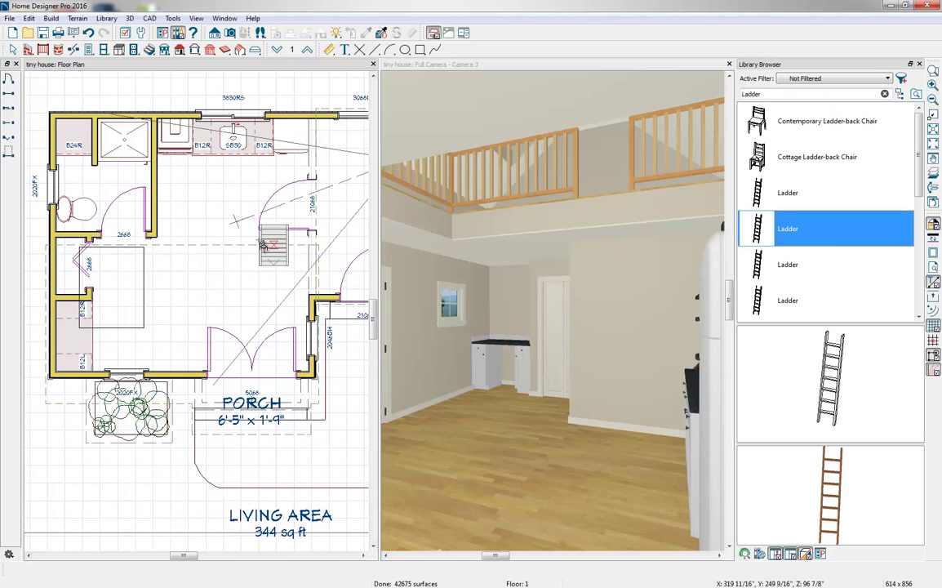
left_click(236, 240)
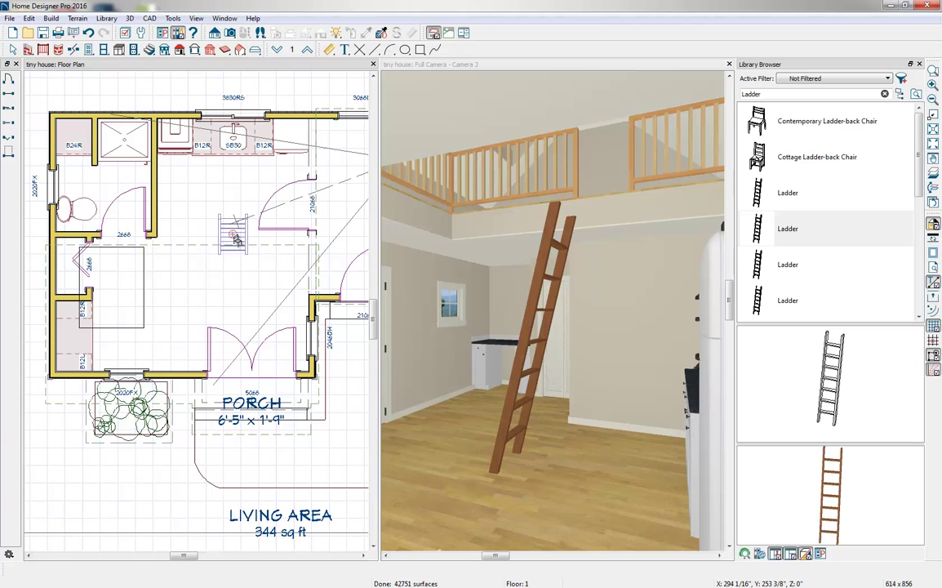
Display the reference floor and rotate the ladder a quarter turn, moving it against the long loft railing at the doorway opening.
left_click(172, 18)
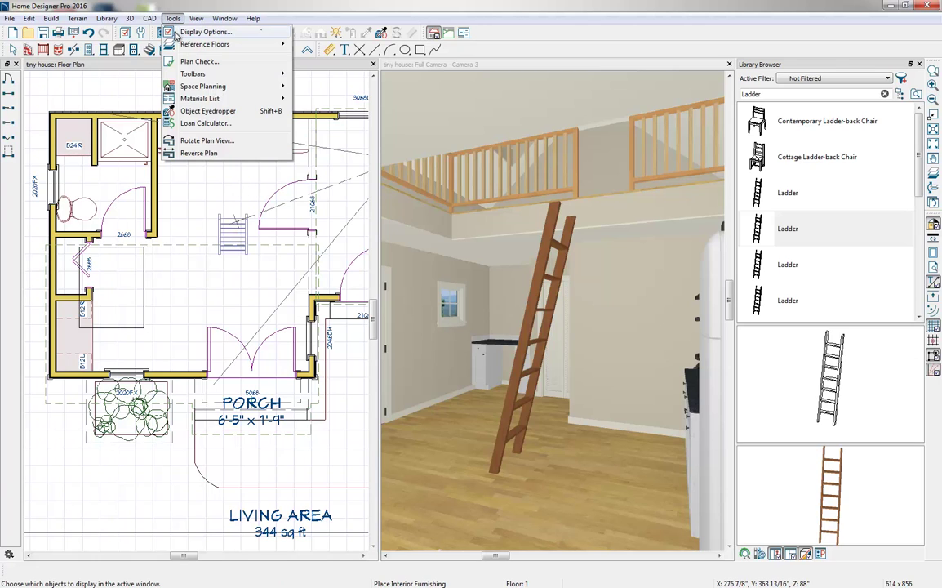
mouse_move(208, 44)
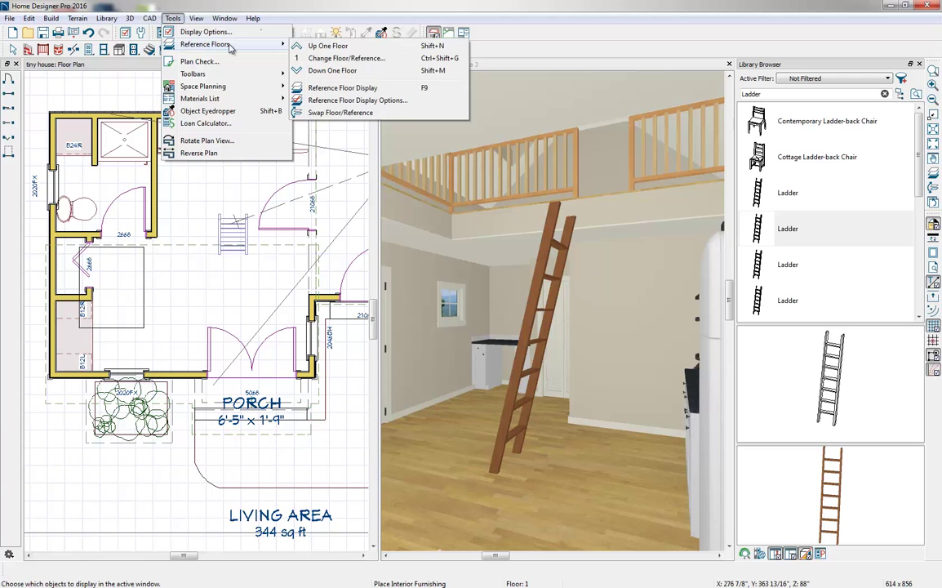
left_click(337, 88)
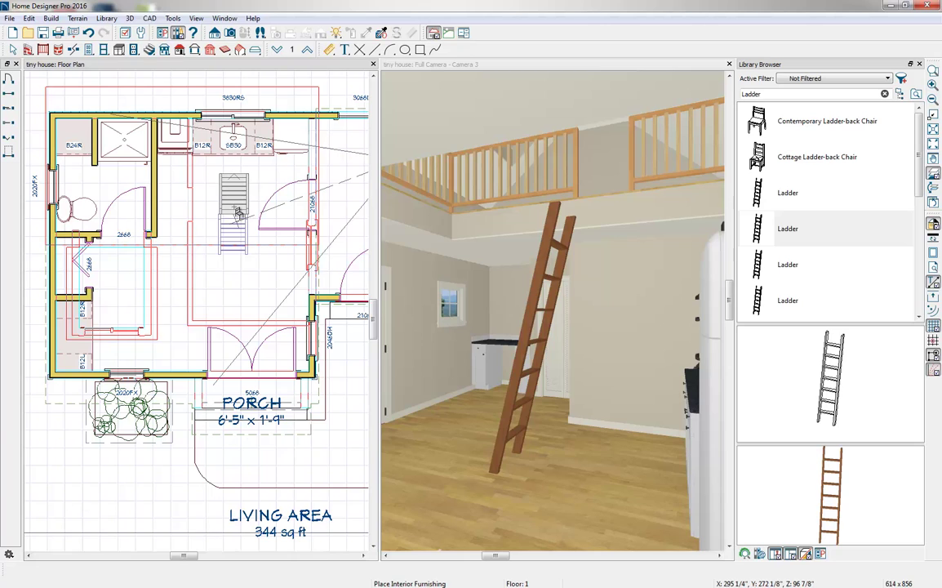
key("Escape")
left_click(230, 234)
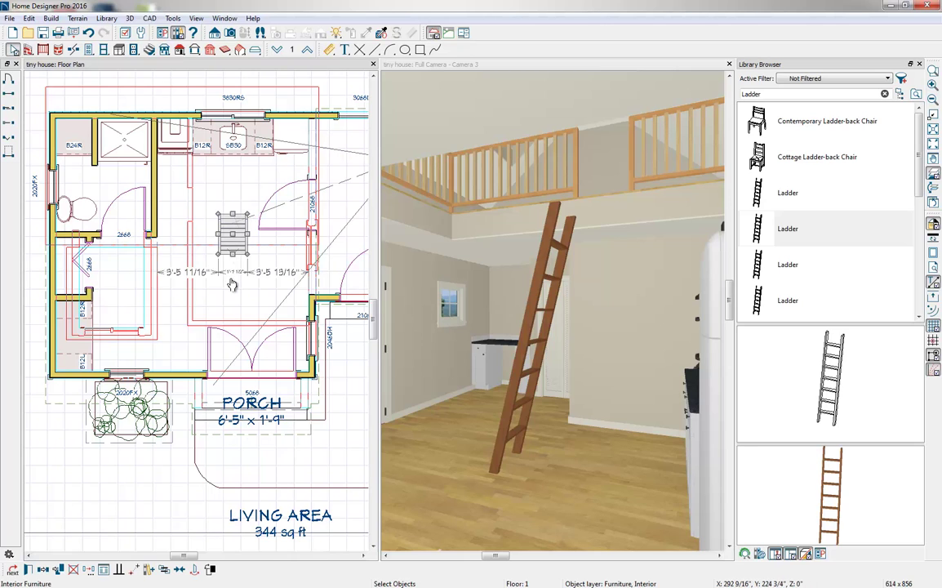
left_click_drag(210, 258, 214, 204)
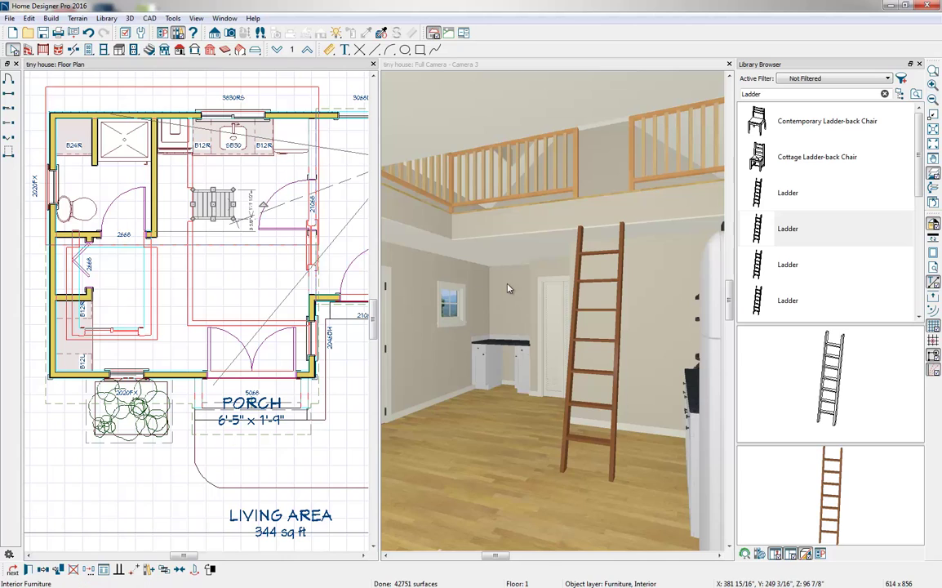
Stretch the ladder's height in the camera view to about 112 inches so it extends above the loft floor.
left_click(575, 311)
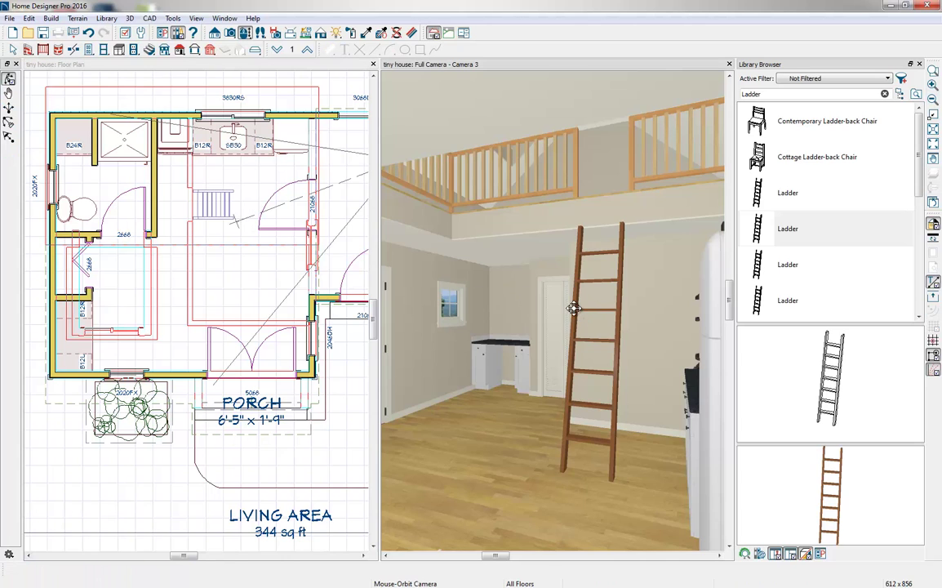
left_click(575, 309)
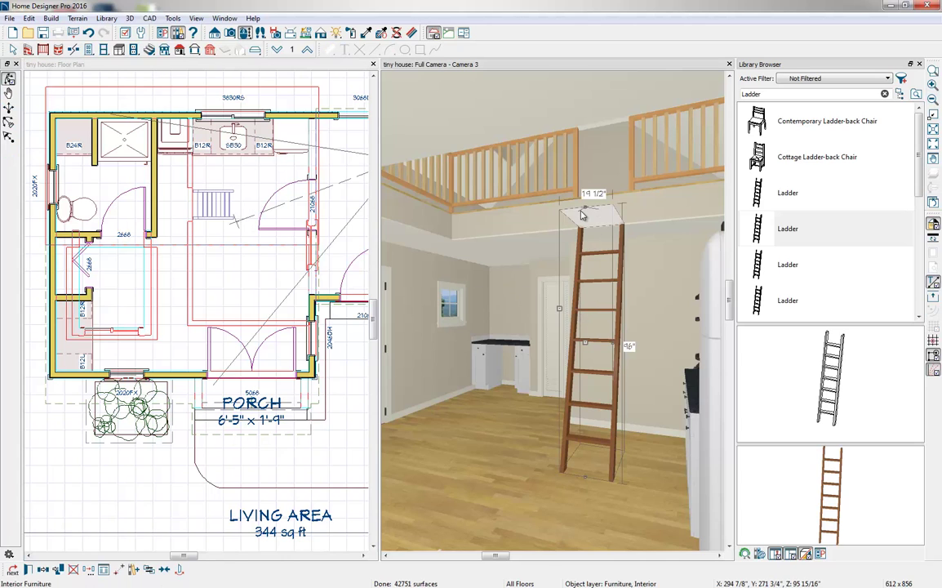
left_click_drag(583, 203, 596, 152)
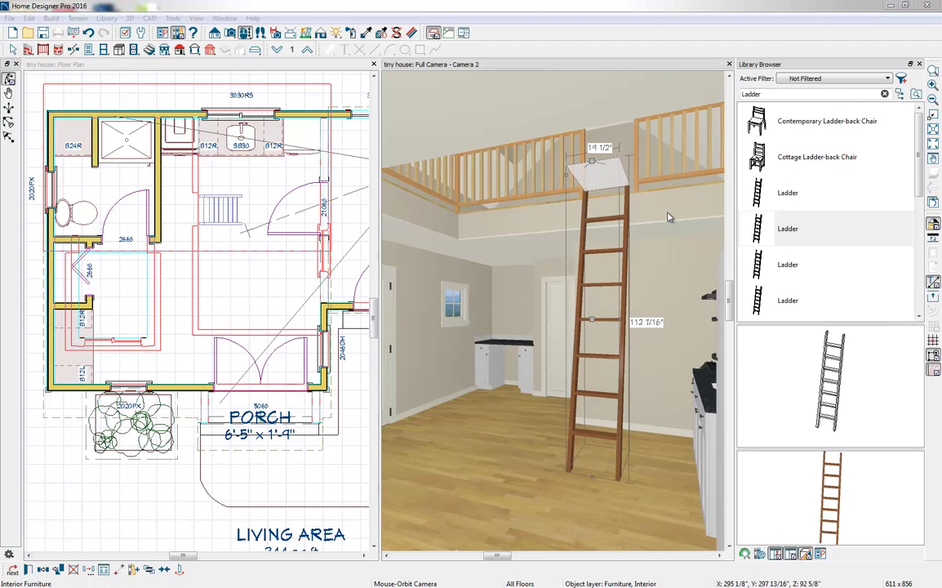
Close the library browser and turn off the reference floor display in the floor plan.
left_click(919, 64)
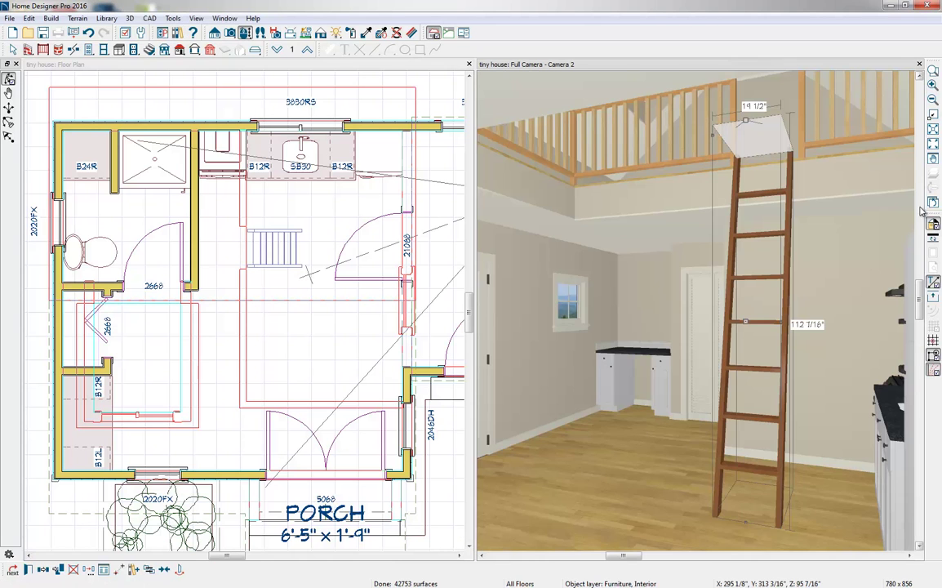
left_click(443, 114)
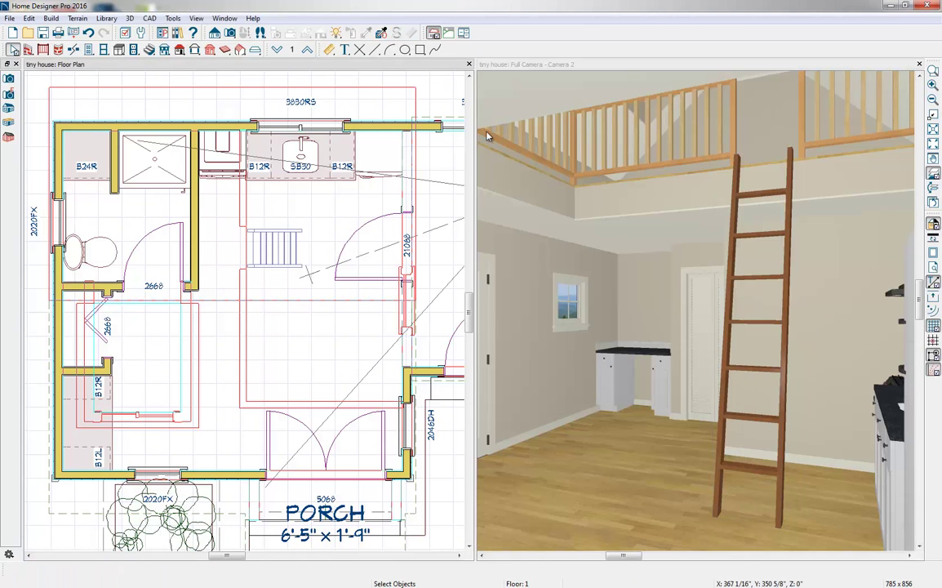
left_click(933, 174)
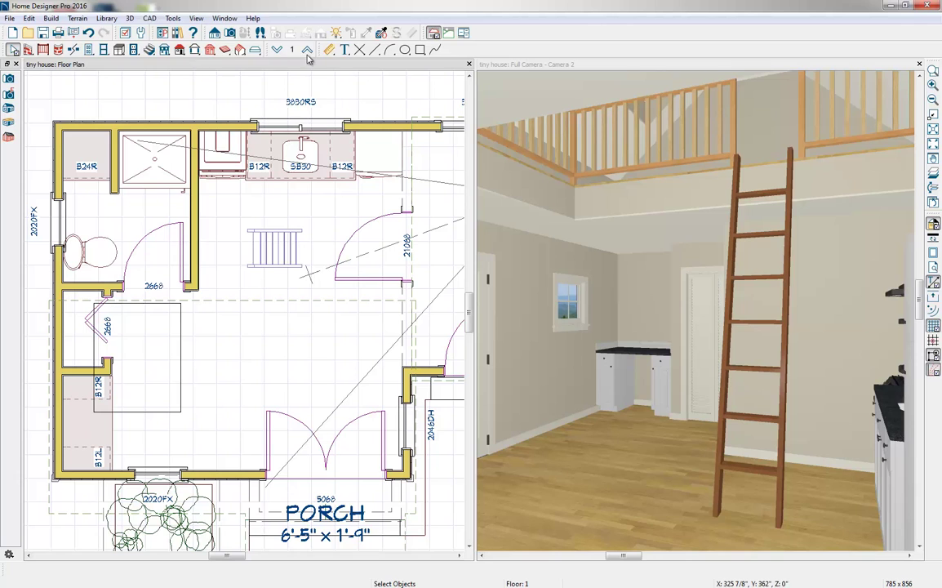
On floor 2, disable Ceiling Over This Room in the structure settings of the Open Below room.
left_click(278, 49)
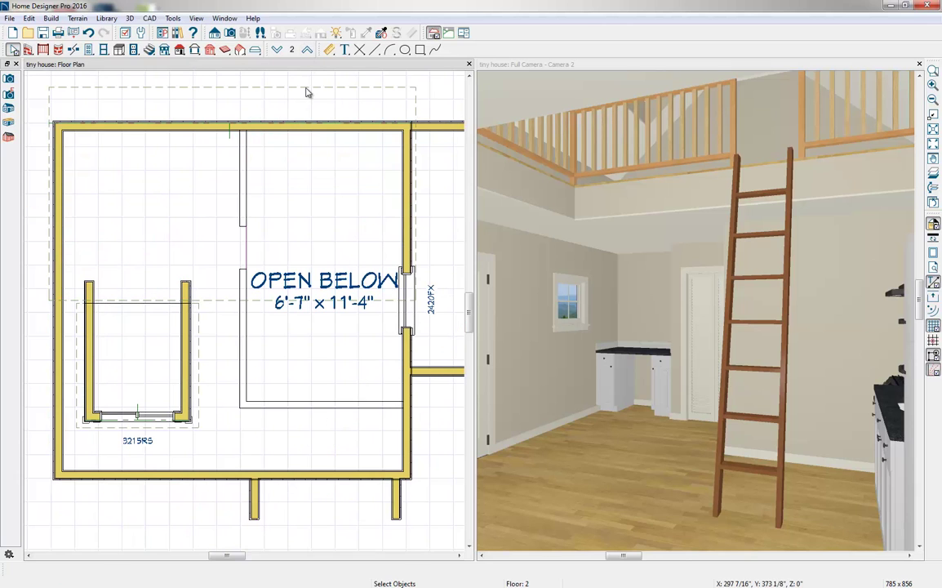
left_click(312, 232)
left_click(28, 569)
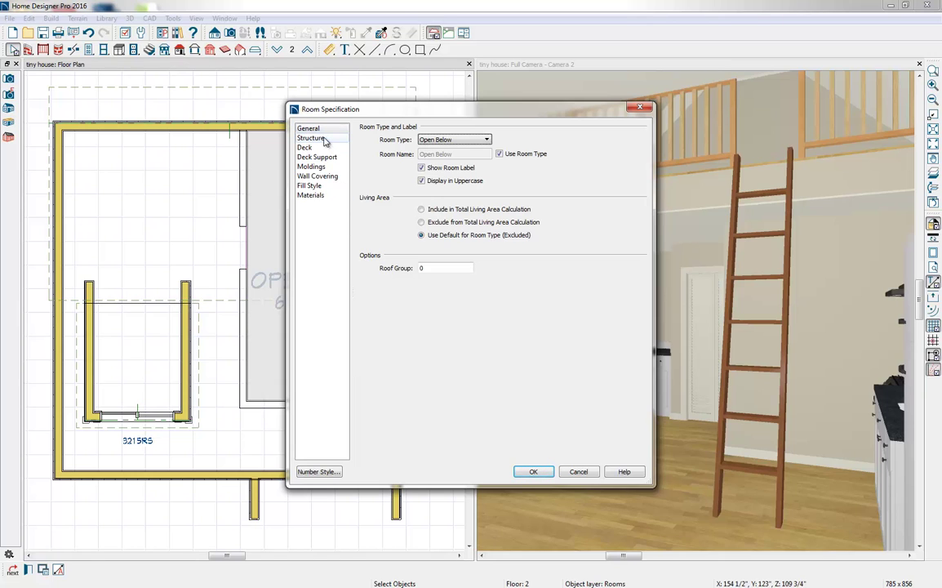
left_click(311, 138)
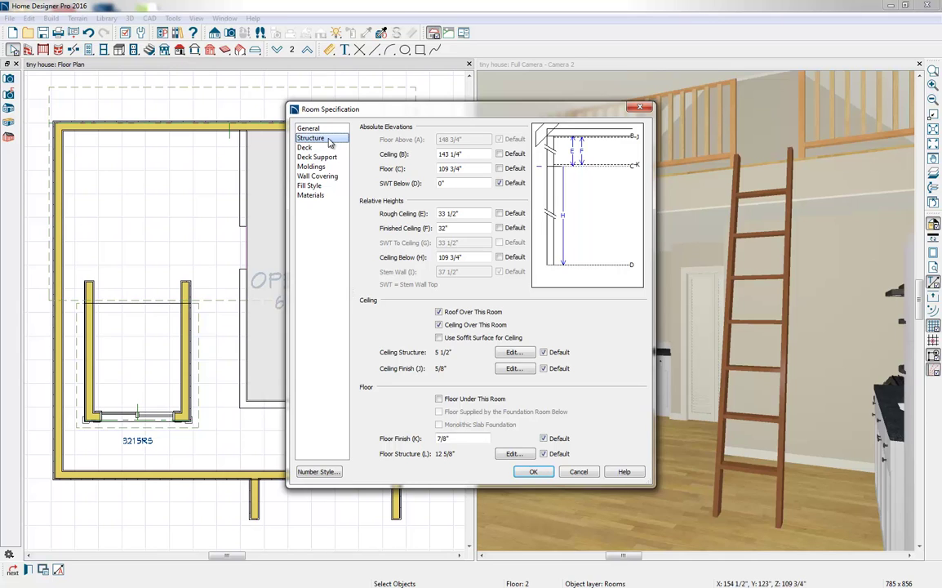
left_click(446, 326)
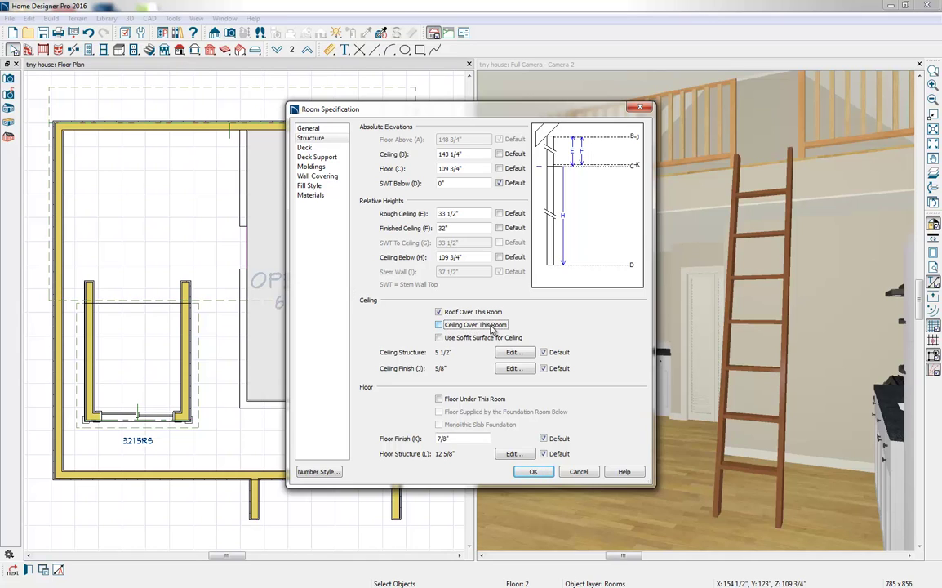
left_click(539, 472)
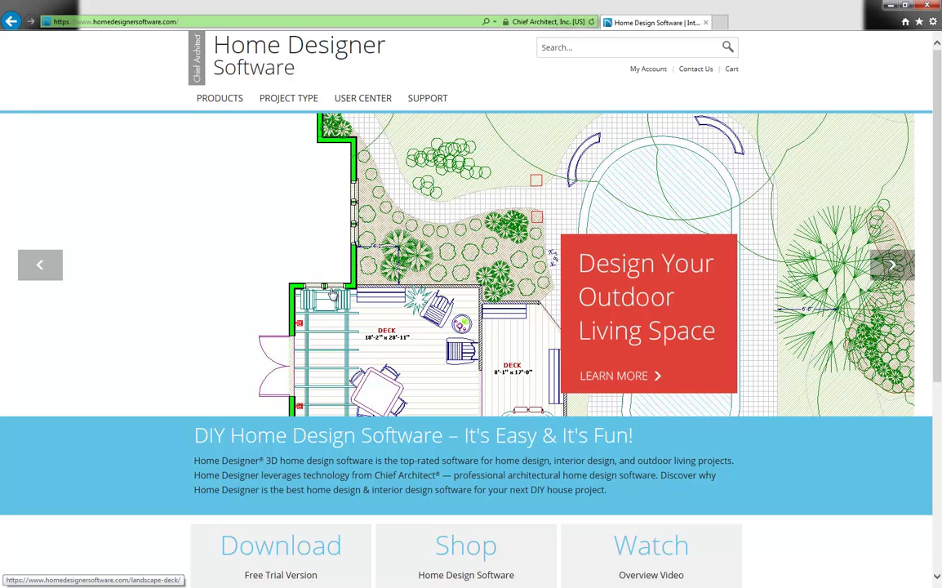
Switch to the Home Designer website in the browser and open the Free Trial Download page.
mouse_move(232, 100)
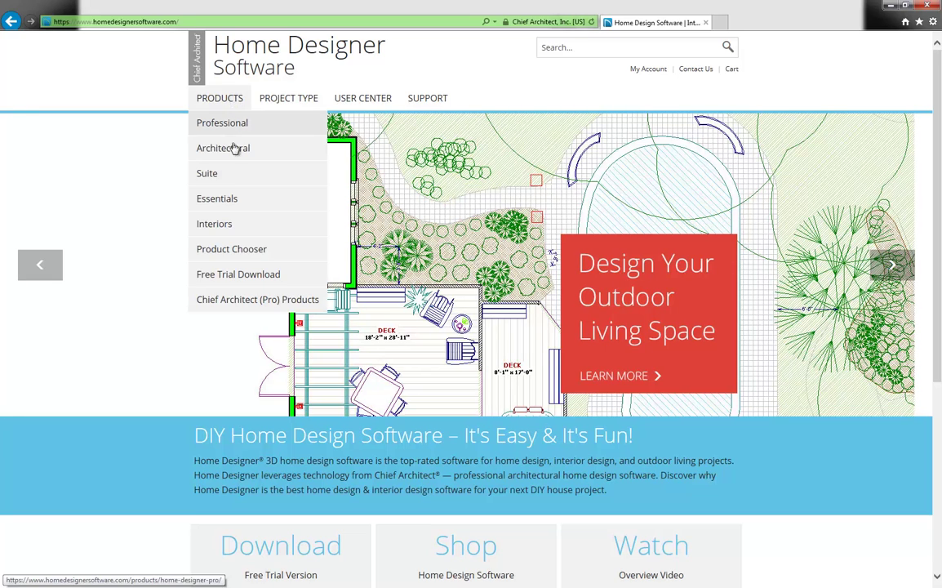
left_click(222, 277)
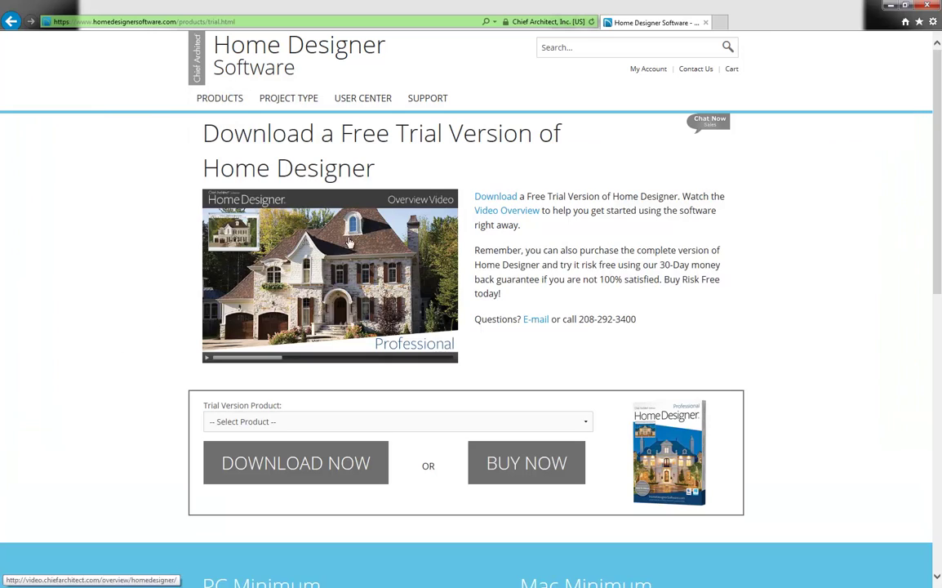
Search the website for "loft" and open the article "Using Open Below Rooms to Define an Opening to a Lower Floor".
left_click(555, 51)
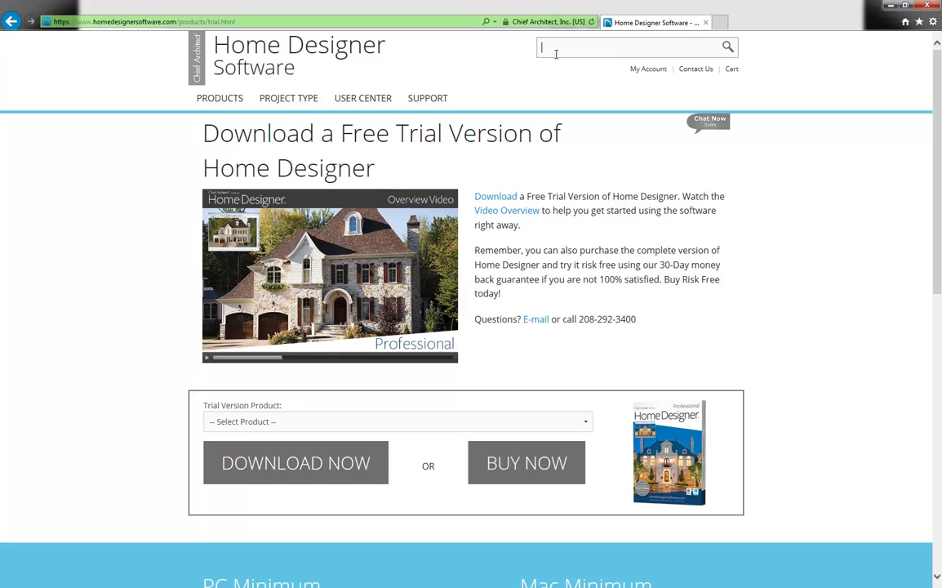
type("loft")
key("Return")
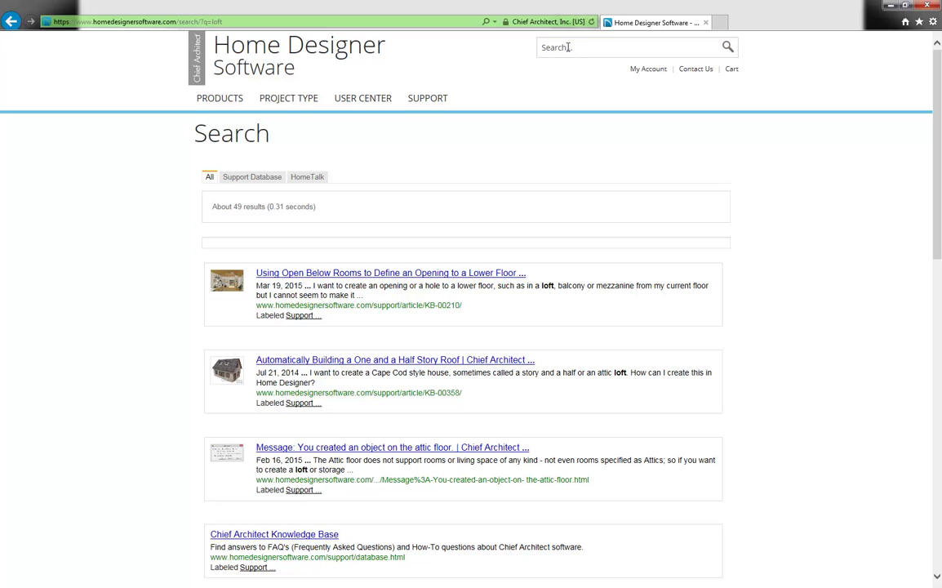
left_click(383, 274)
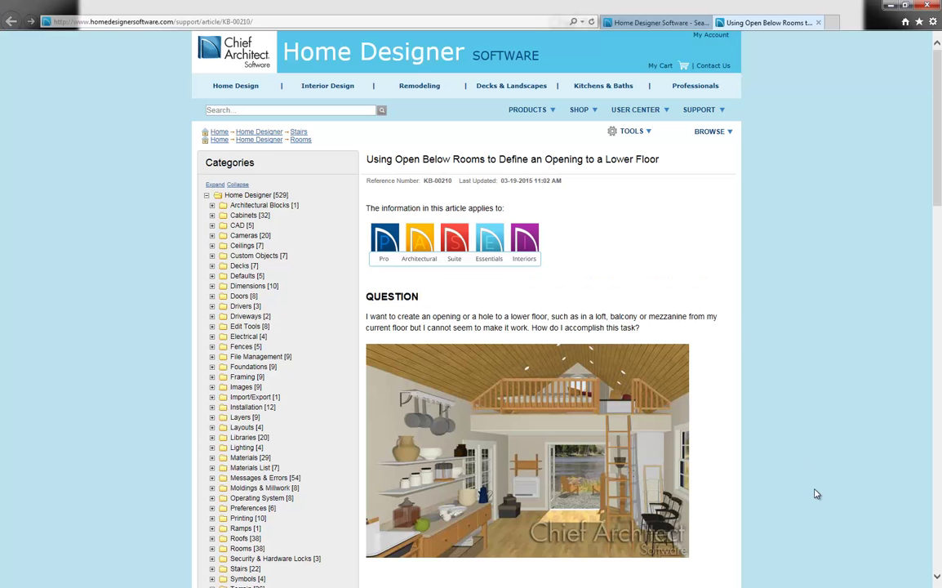